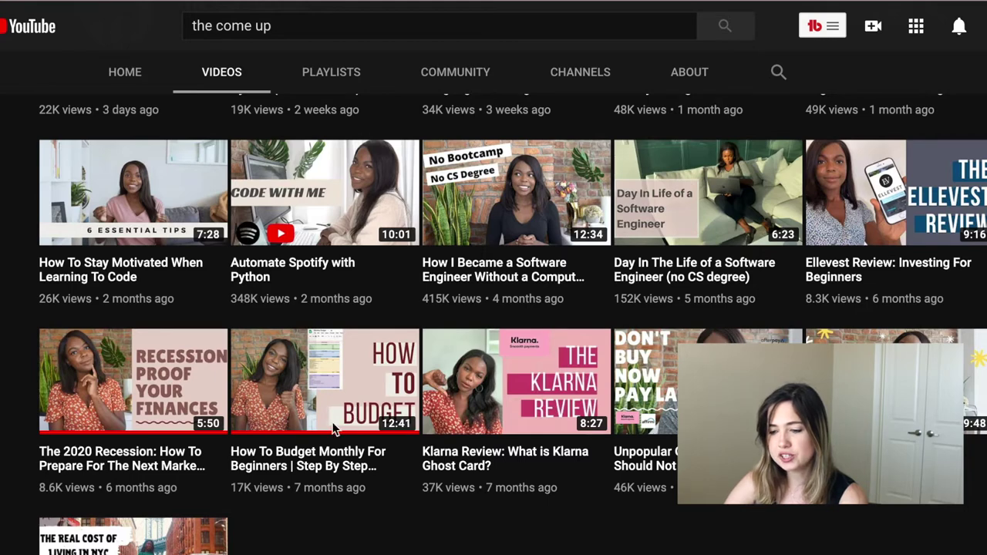
Scroll back up on The Come Up channel's Videos page to browse its uploads.
{"action": "scroll", "coordinate": [333, 429], "scroll_direction": "up", "scroll_amount": 10}
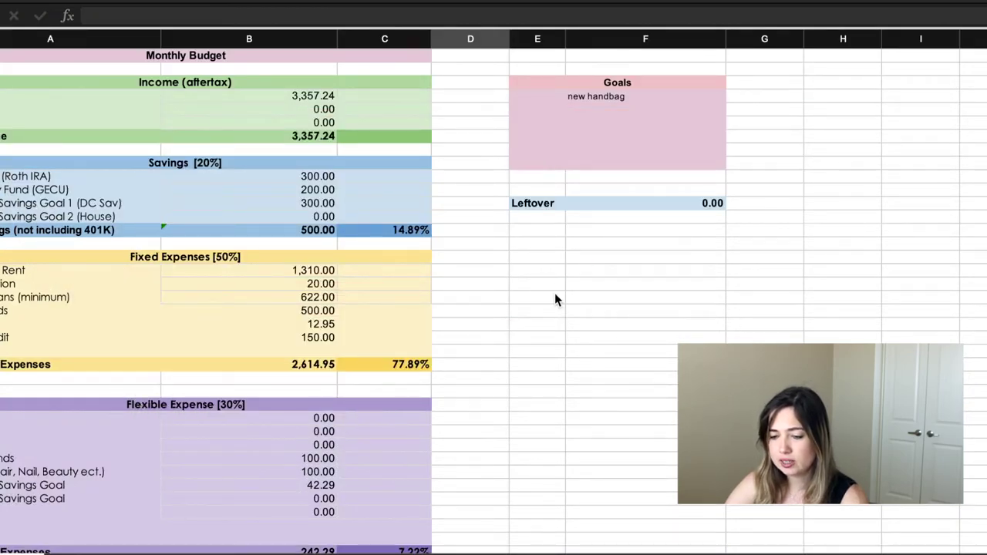
{"action": "left_click", "coordinate": [315, 94]}
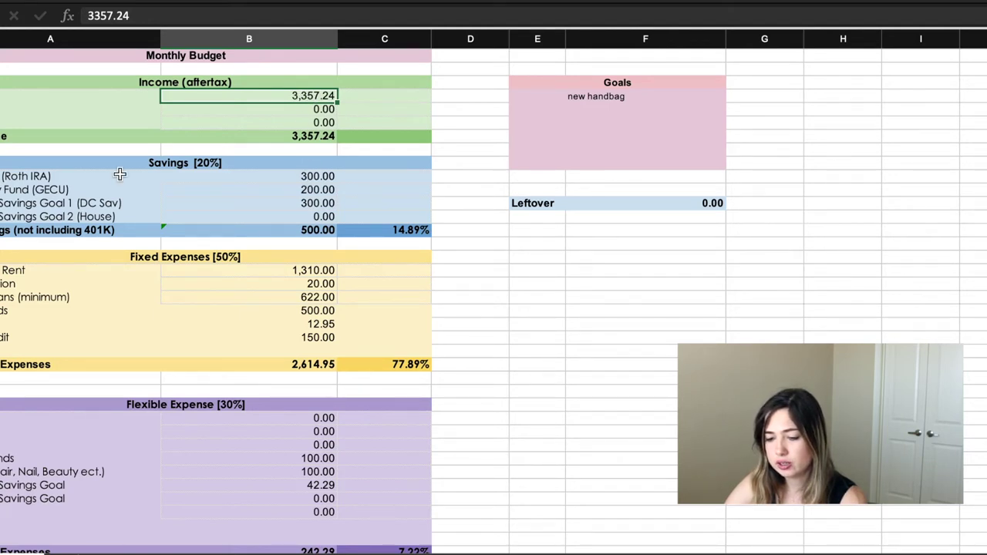
{"action": "left_click", "coordinate": [311, 177]}
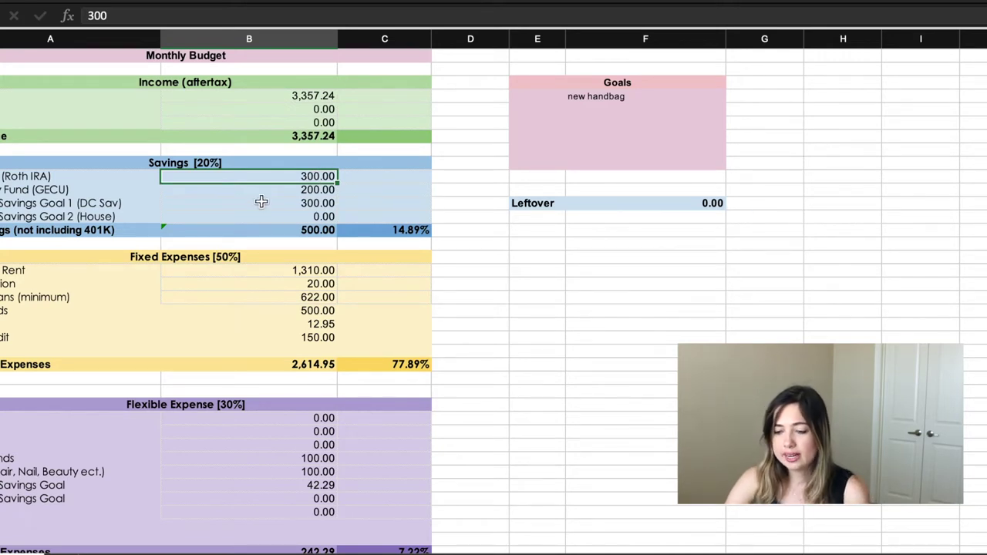
{"action": "key", "text": "Delete"}
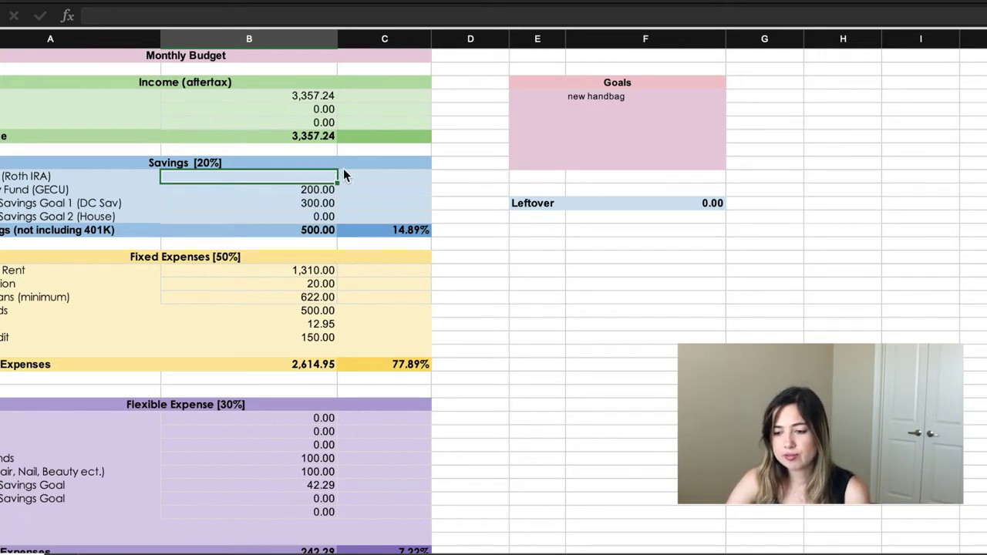
{"action": "type", "text": "300"}
{"action": "key", "text": "Return"}
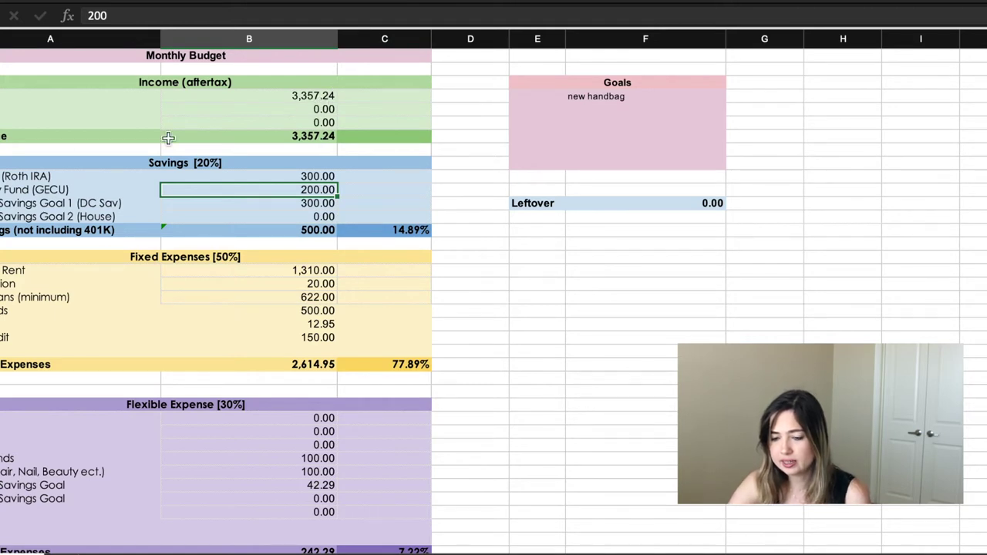
{"action": "left_click", "coordinate": [64, 177]}
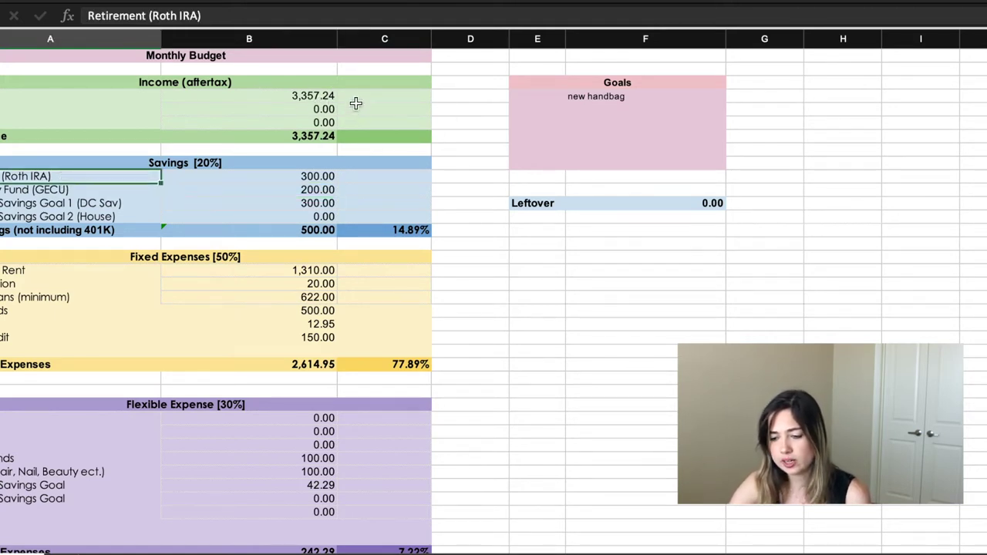
{"action": "left_click", "coordinate": [304, 94]}
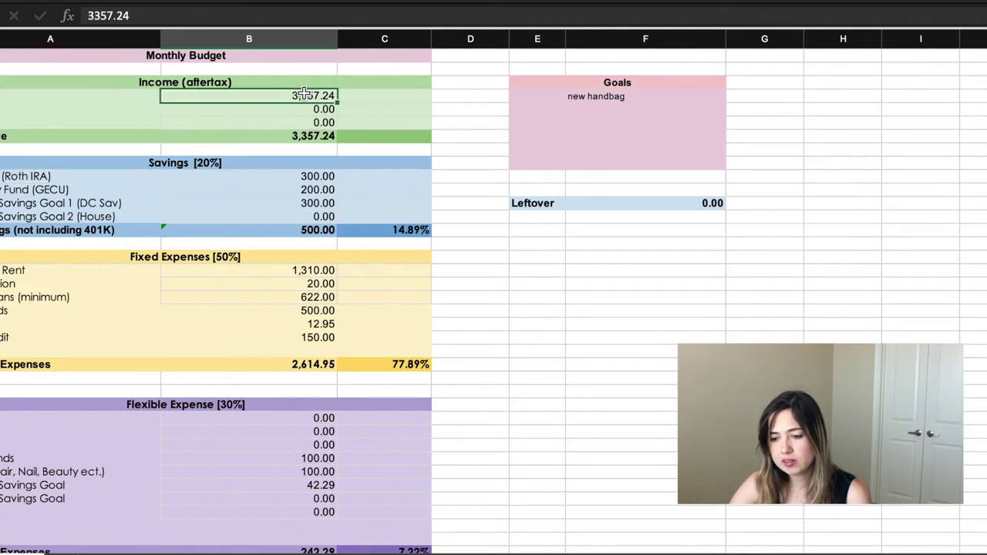
{"action": "left_click", "coordinate": [45, 111]}
{"action": "left_click", "coordinate": [34, 123]}
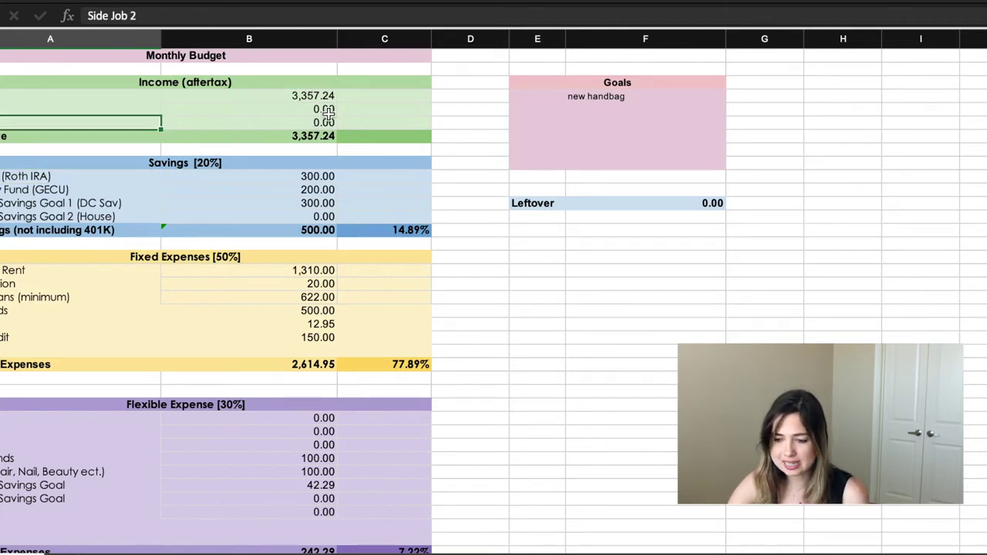
{"action": "left_click", "coordinate": [330, 112]}
{"action": "left_click", "coordinate": [318, 122]}
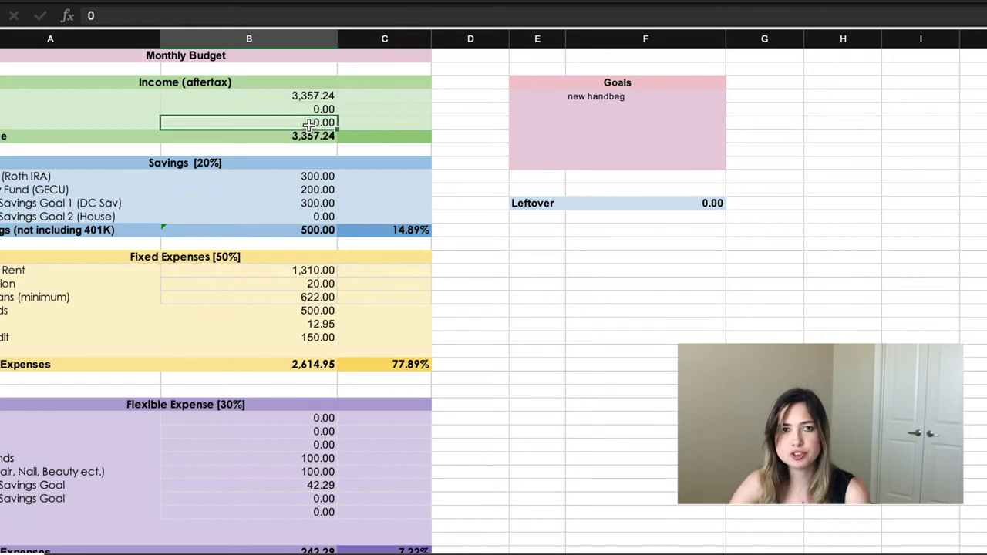
{"action": "left_click", "coordinate": [327, 111]}
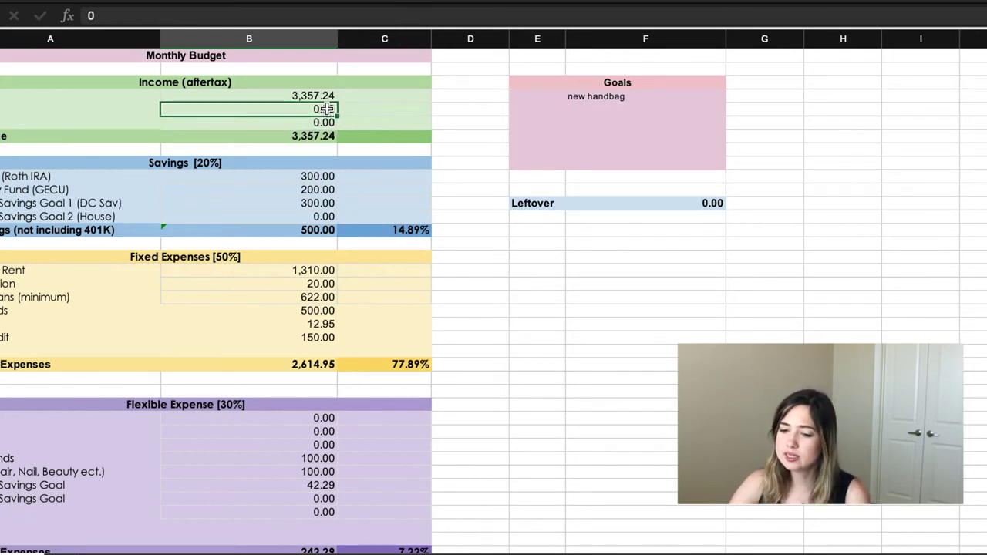
{"action": "left_click", "coordinate": [328, 123]}
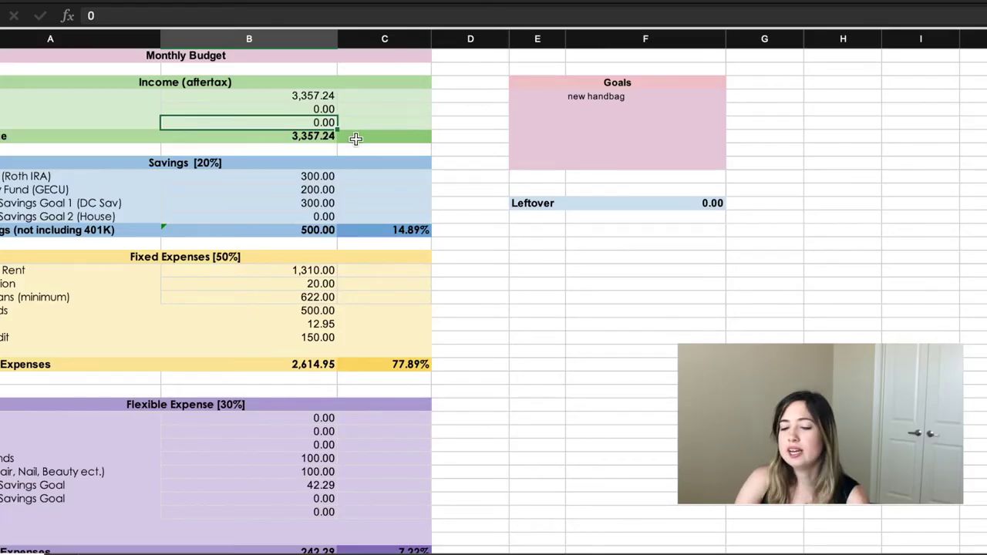
{"action": "left_click", "coordinate": [171, 162]}
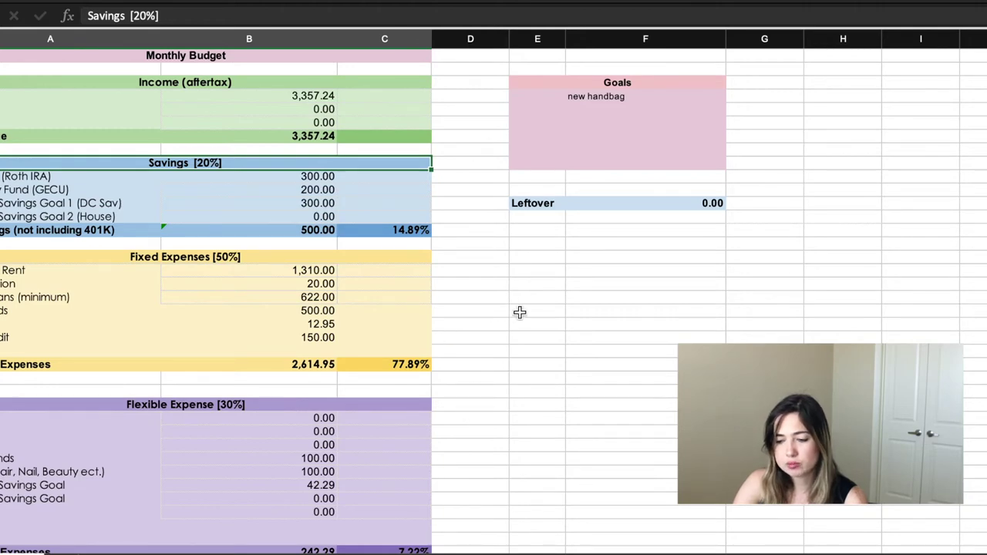
{"action": "scroll", "coordinate": [400, 496], "scroll_direction": "down", "scroll_amount": 3}
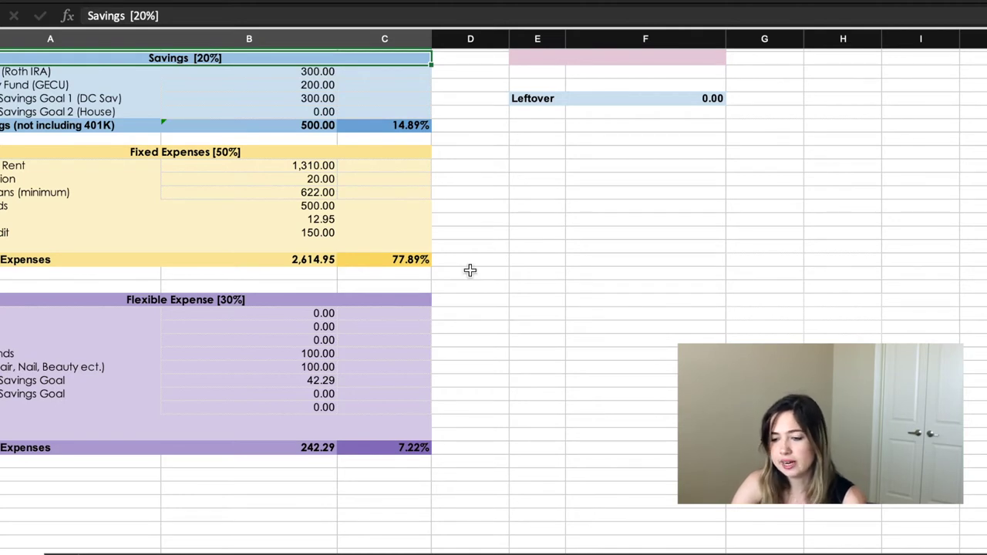
{"action": "scroll", "coordinate": [556, 405], "scroll_direction": "up", "scroll_amount": 3}
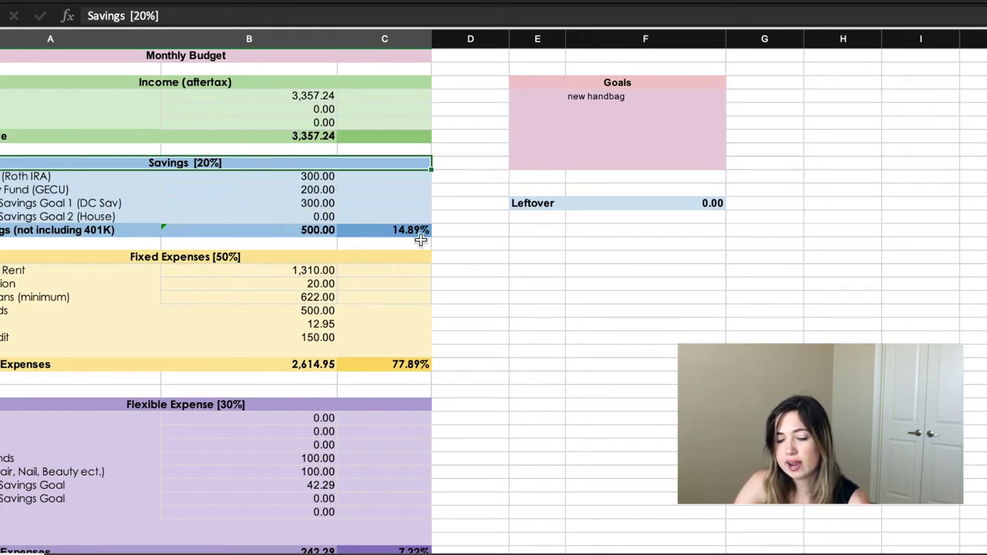
{"action": "left_click", "coordinate": [314, 179]}
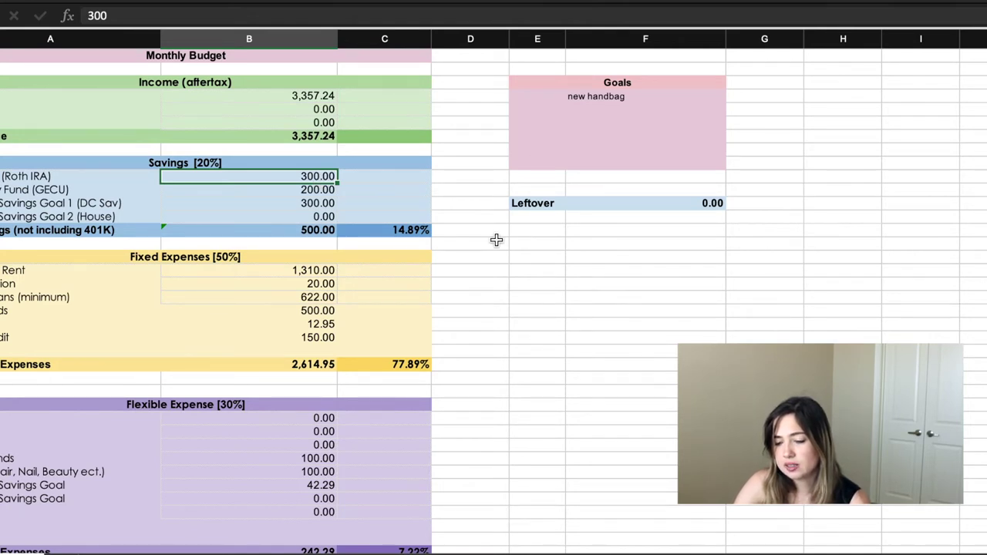
{"action": "key", "text": "Down"}
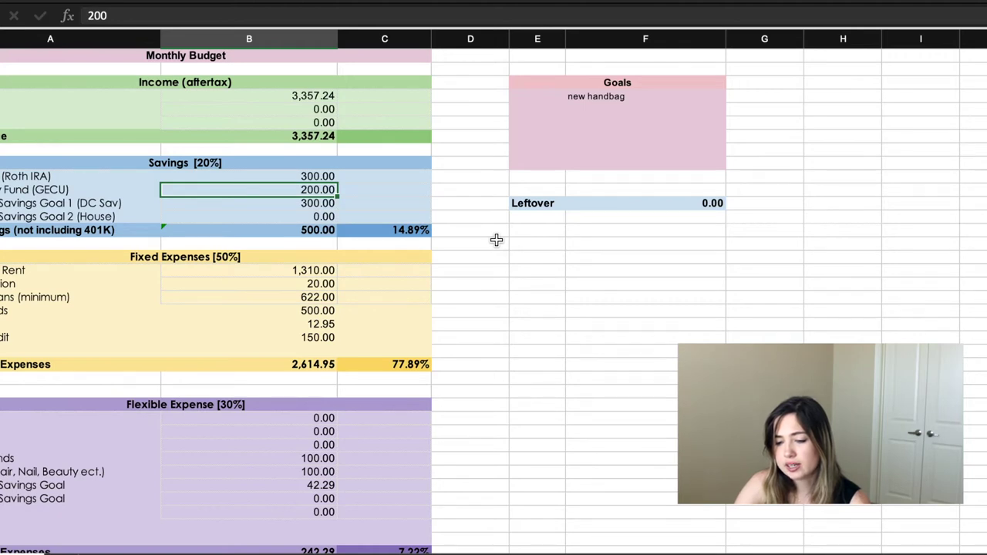
{"action": "key", "text": "Down"}
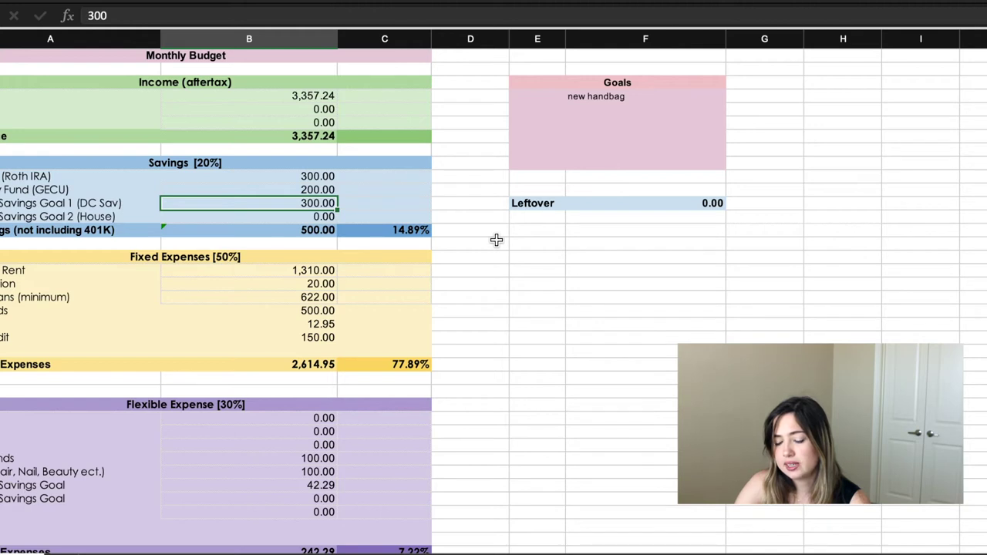
{"action": "key", "text": "Down"}
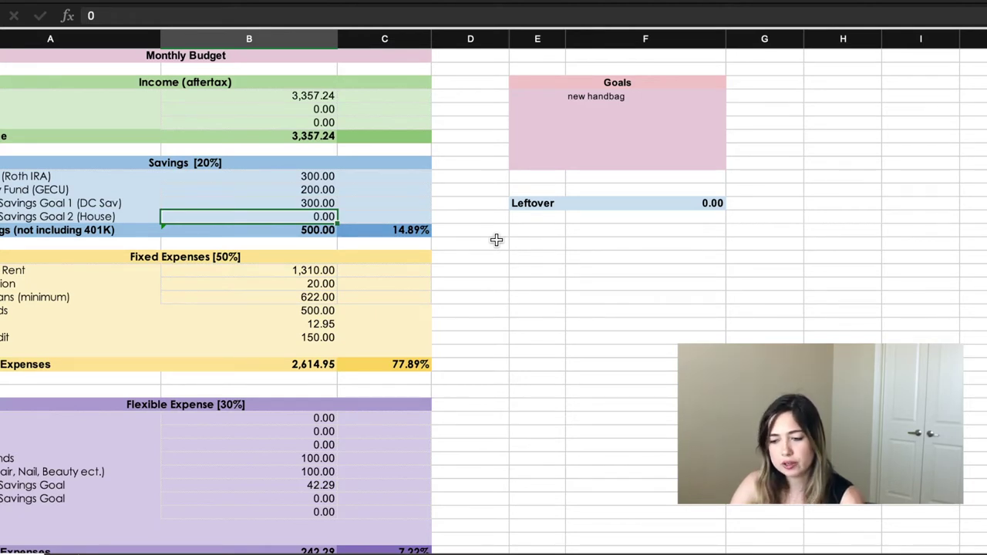
{"action": "key", "text": "Up"}
{"action": "key", "text": "Down"}
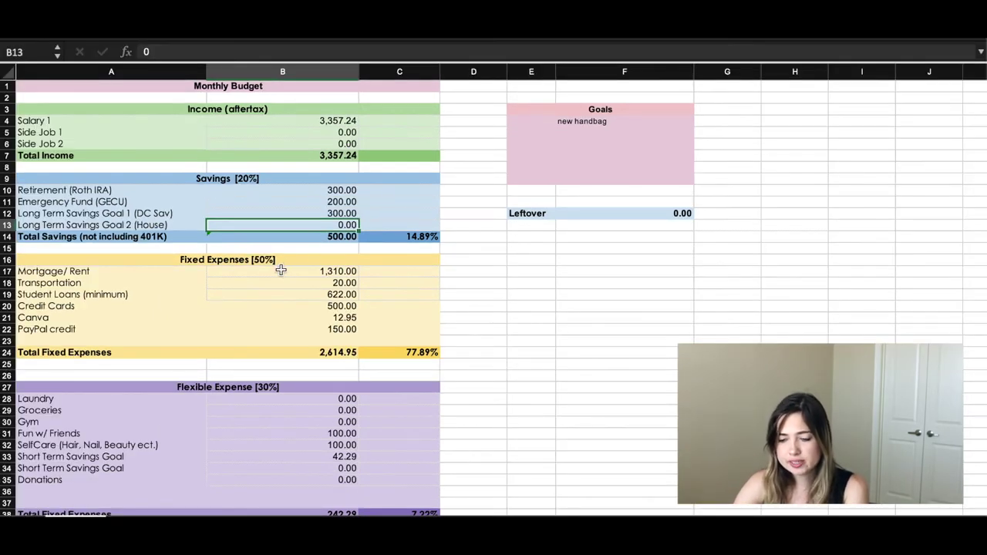
{"action": "left_click", "coordinate": [260, 257]}
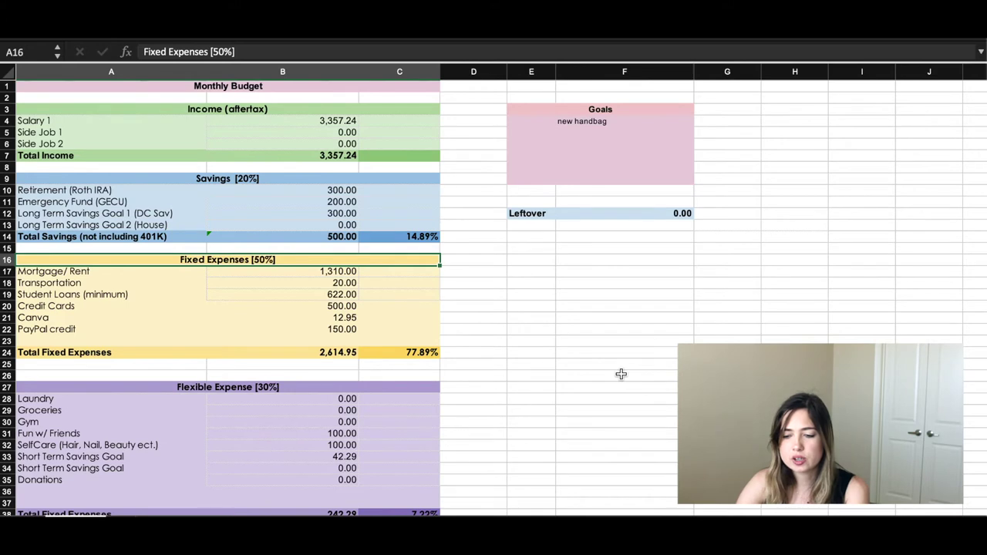
{"action": "left_click", "coordinate": [343, 271]}
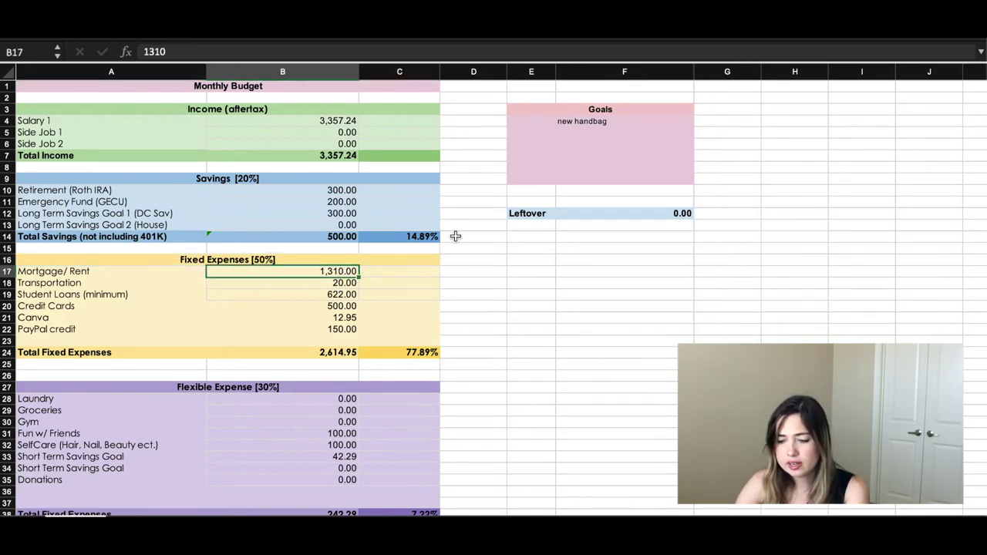
{"action": "left_click", "coordinate": [343, 283]}
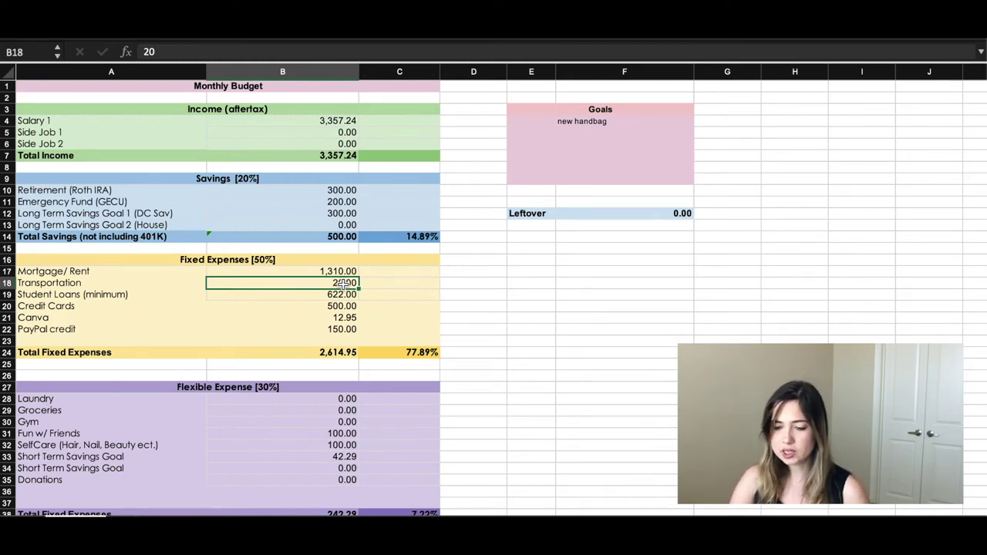
{"action": "key", "text": "Down"}
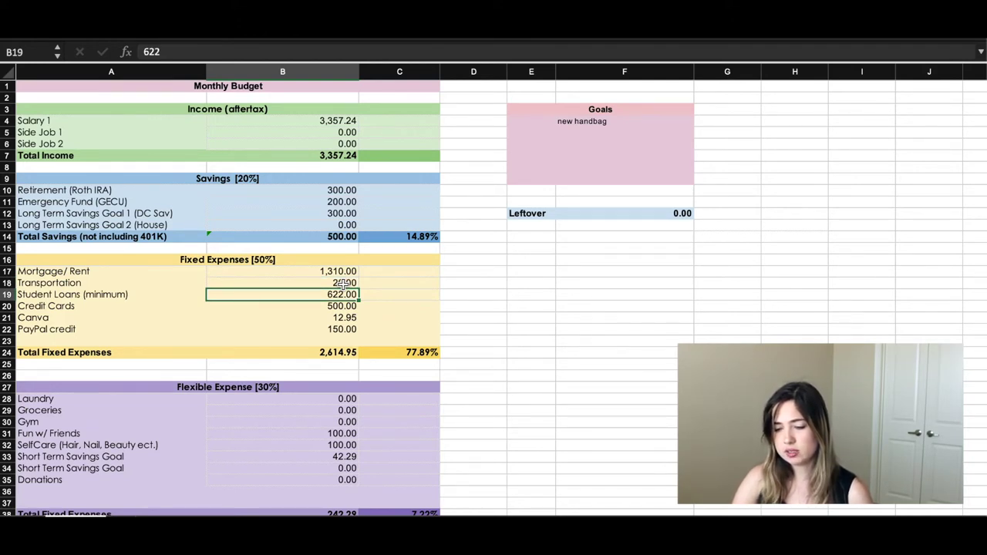
{"action": "key", "text": "Down"}
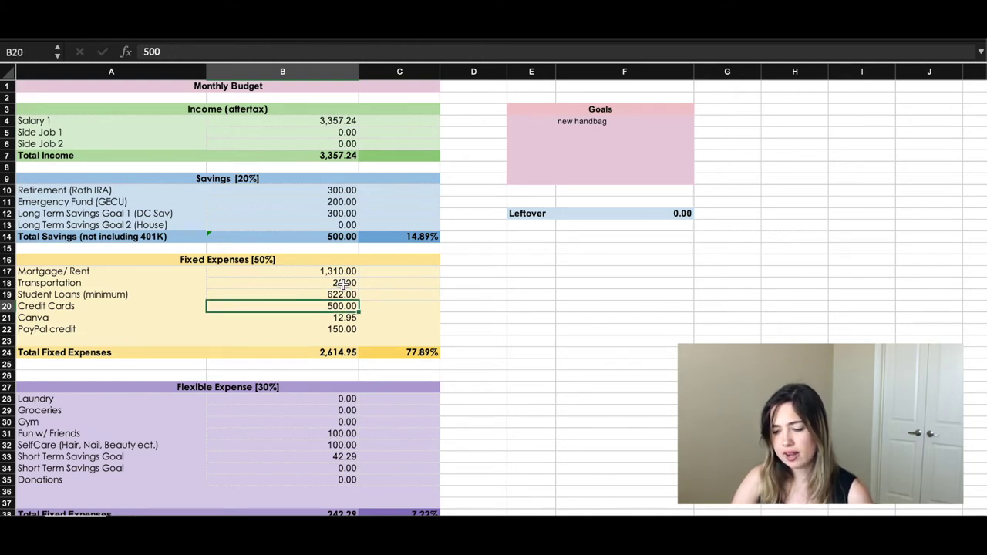
{"action": "key", "text": "Down"}
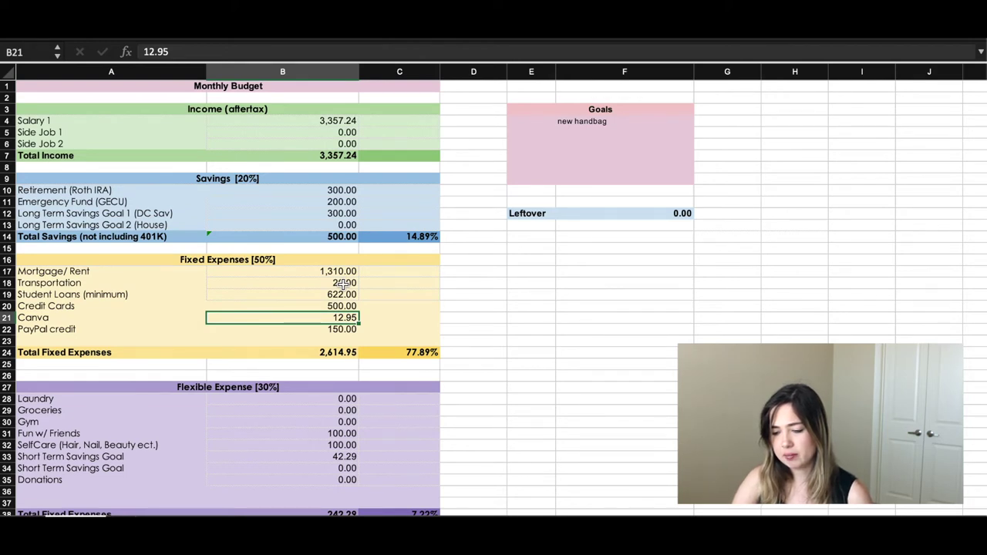
{"action": "key", "text": "Down"}
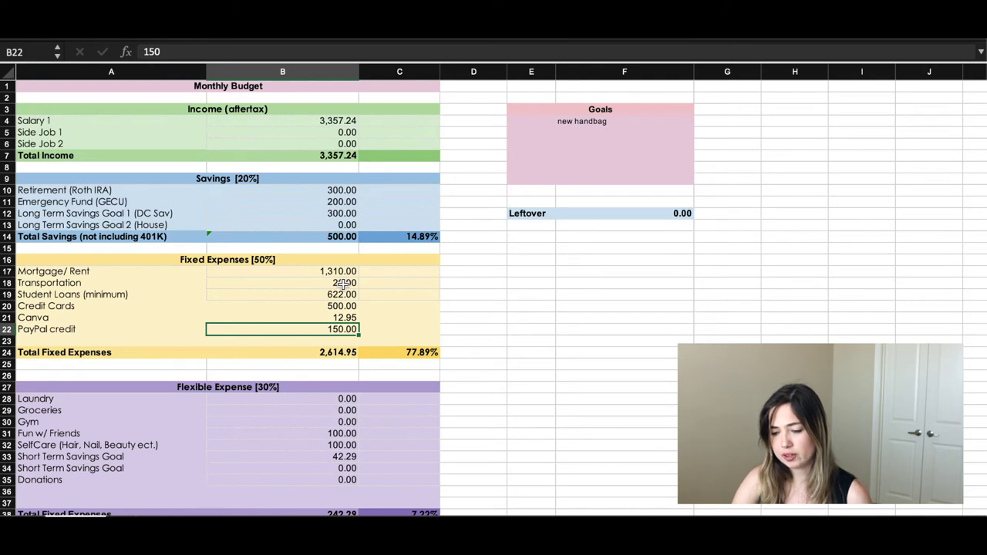
{"action": "left_click", "coordinate": [345, 307]}
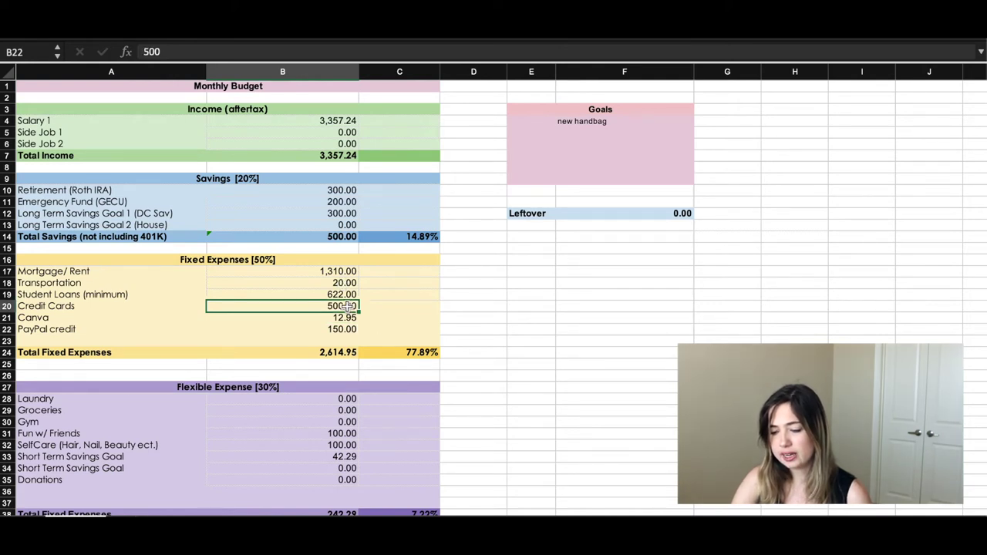
{"action": "left_click_drag", "start_coordinate": [92, 310], "coordinate": [289, 308]}
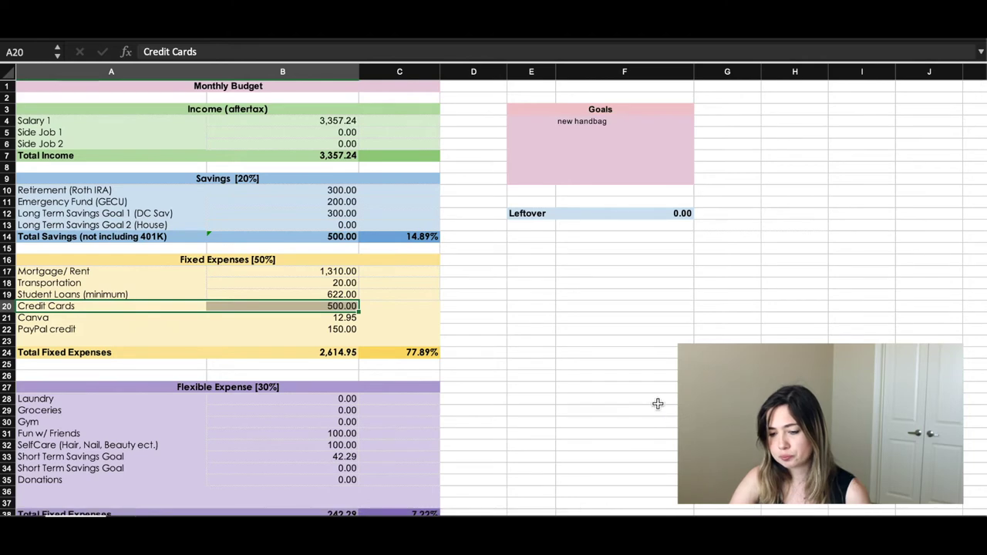
{"action": "scroll", "coordinate": [658, 403], "scroll_direction": "down", "scroll_amount": 1}
{"action": "scroll", "coordinate": [658, 404], "scroll_direction": "down", "scroll_amount": 3}
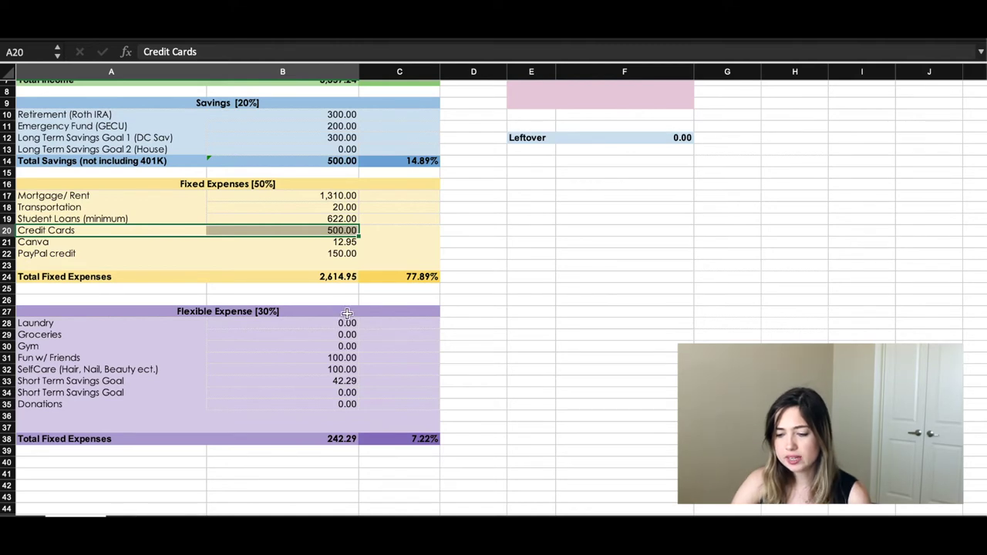
{"action": "left_click", "coordinate": [262, 313]}
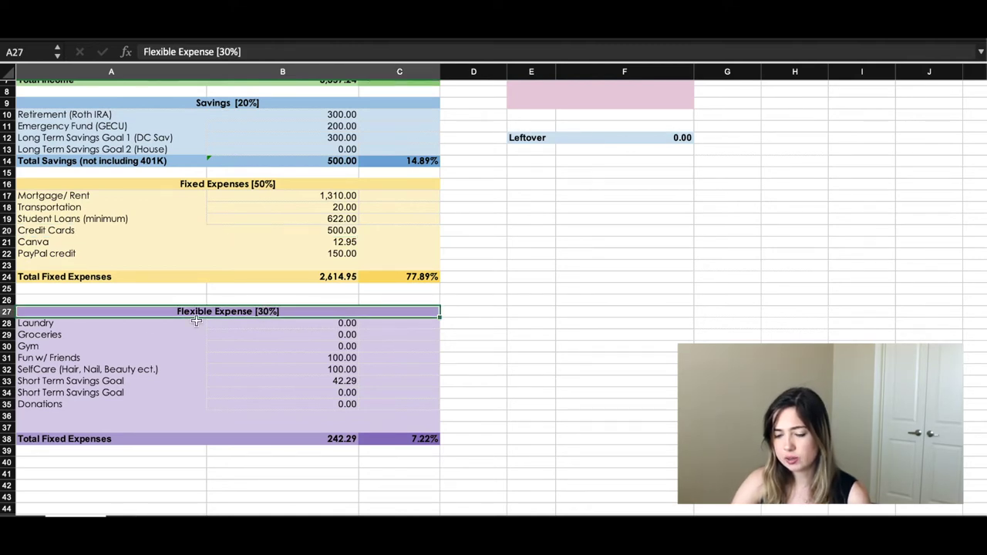
{"action": "left_click_drag", "start_coordinate": [347, 322], "coordinate": [121, 325]}
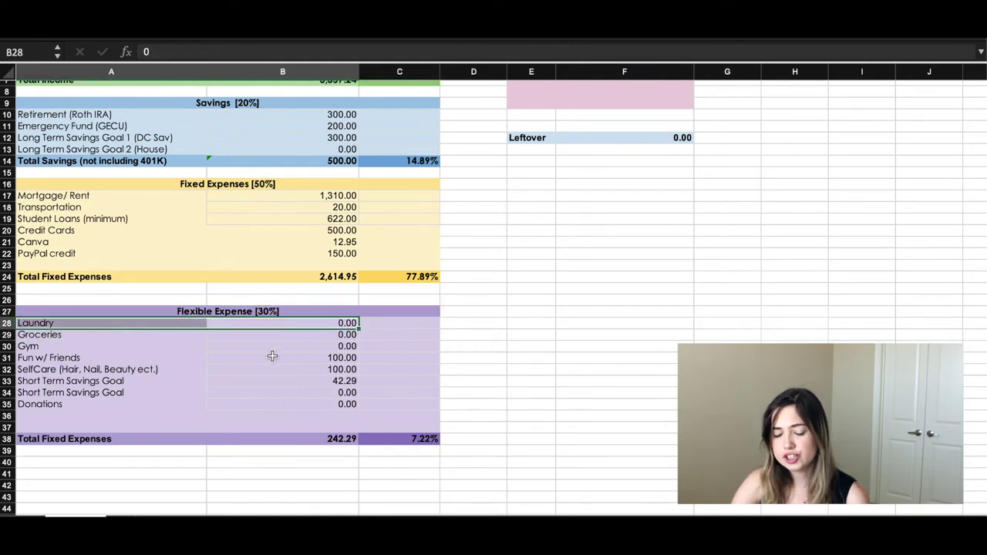
{"action": "left_click", "coordinate": [328, 346]}
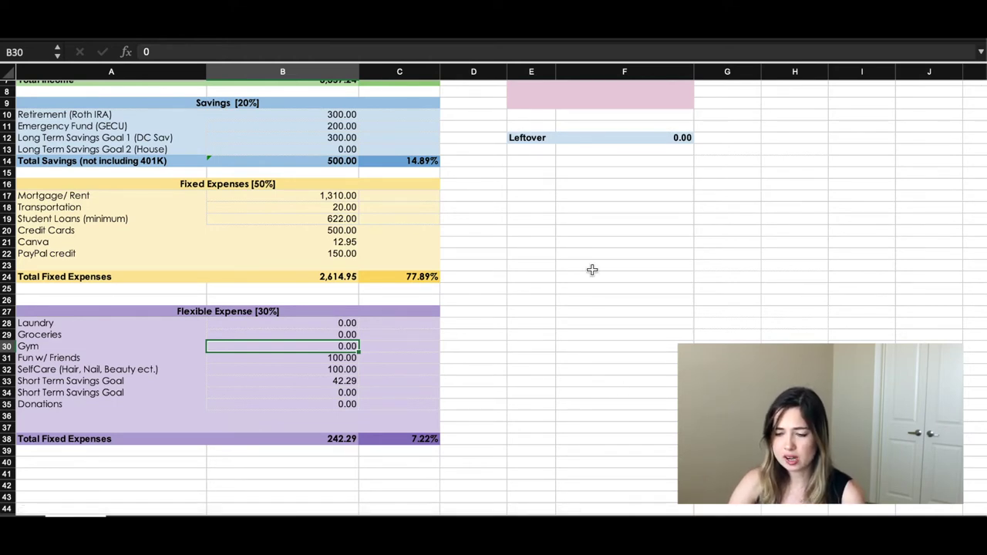
{"action": "scroll", "coordinate": [592, 270], "scroll_direction": "up", "scroll_amount": 3}
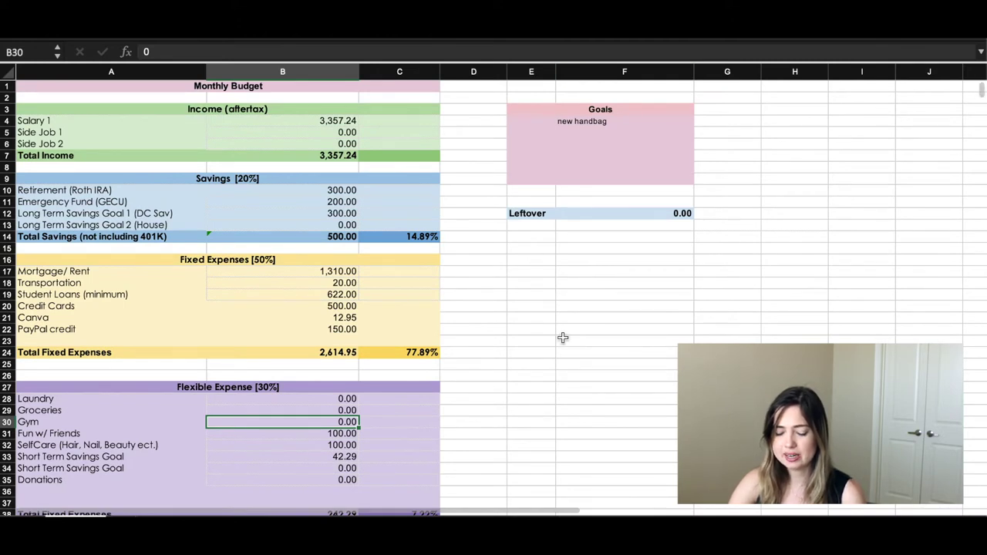
{"action": "scroll", "coordinate": [593, 400], "scroll_direction": "down", "scroll_amount": 2}
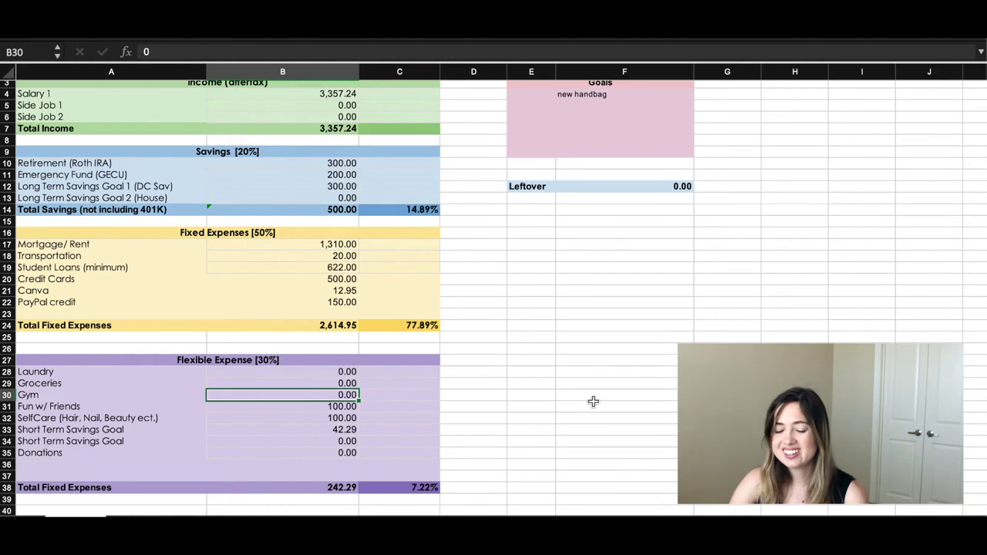
{"action": "scroll", "coordinate": [593, 401], "scroll_direction": "down", "scroll_amount": 1}
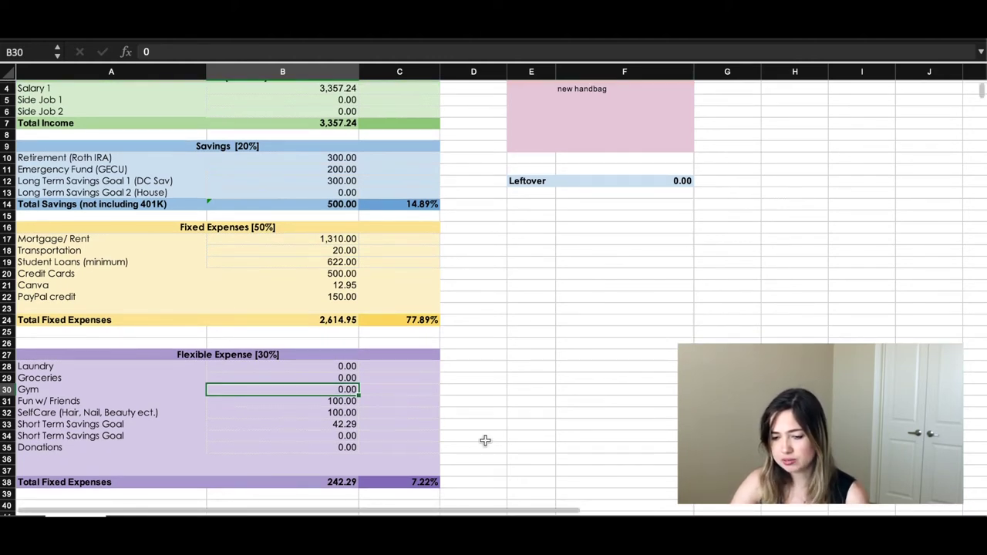
{"action": "scroll", "coordinate": [508, 355], "scroll_direction": "down", "scroll_amount": 2}
{"action": "scroll", "coordinate": [508, 355], "scroll_direction": "down", "scroll_amount": 8}
{"action": "scroll", "coordinate": [507, 355], "scroll_direction": "up", "scroll_amount": 6}
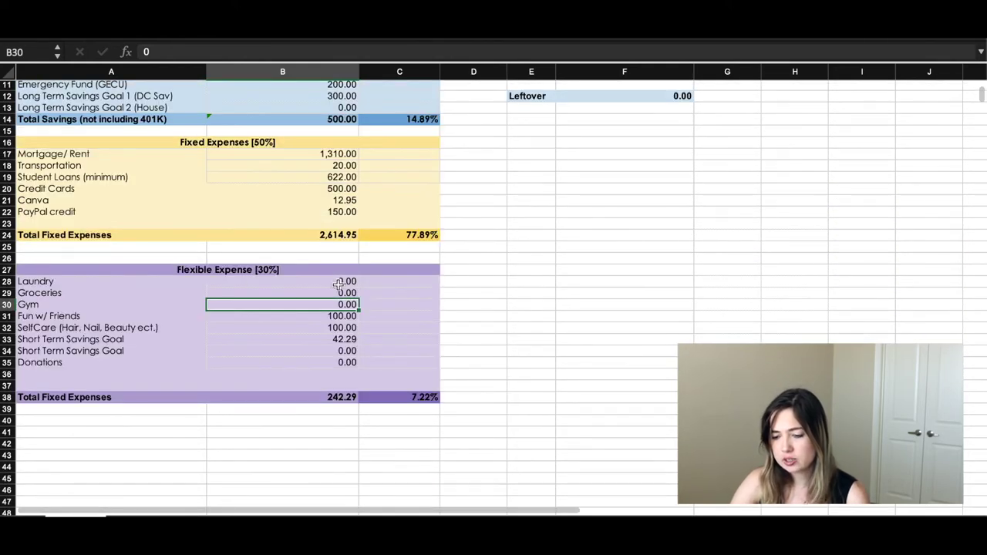
{"action": "left_click", "coordinate": [352, 327]}
{"action": "key", "text": "Up"}
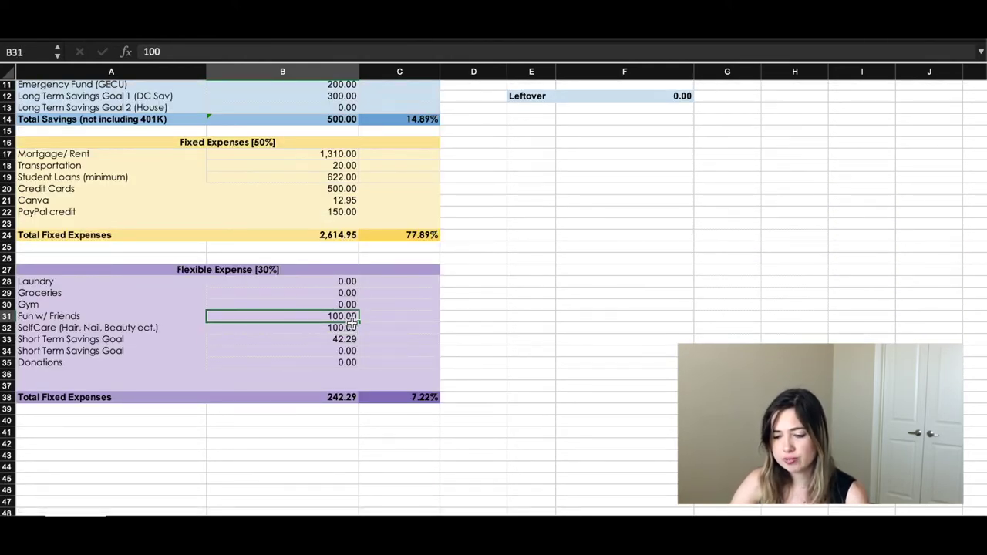
{"action": "left_click", "coordinate": [351, 326]}
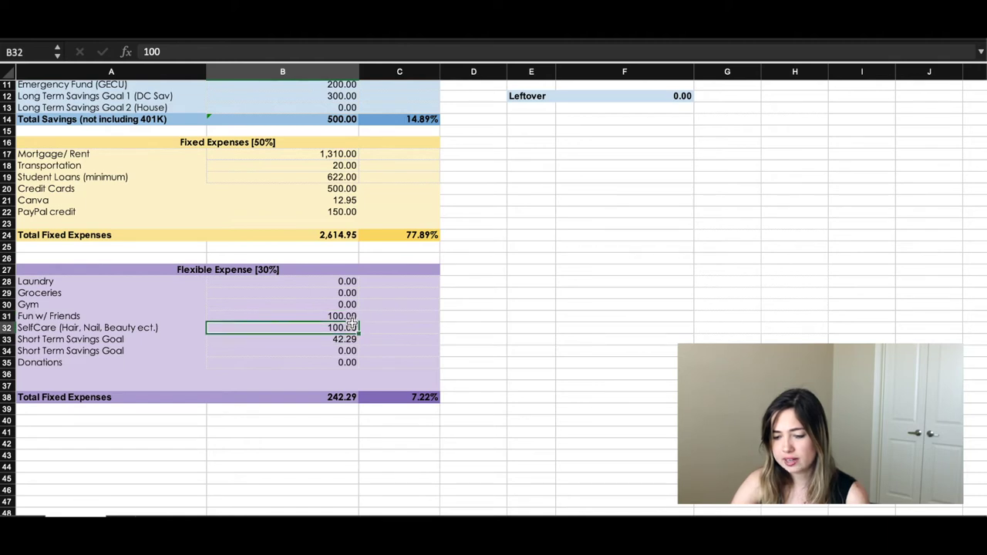
{"action": "key", "text": "Down"}
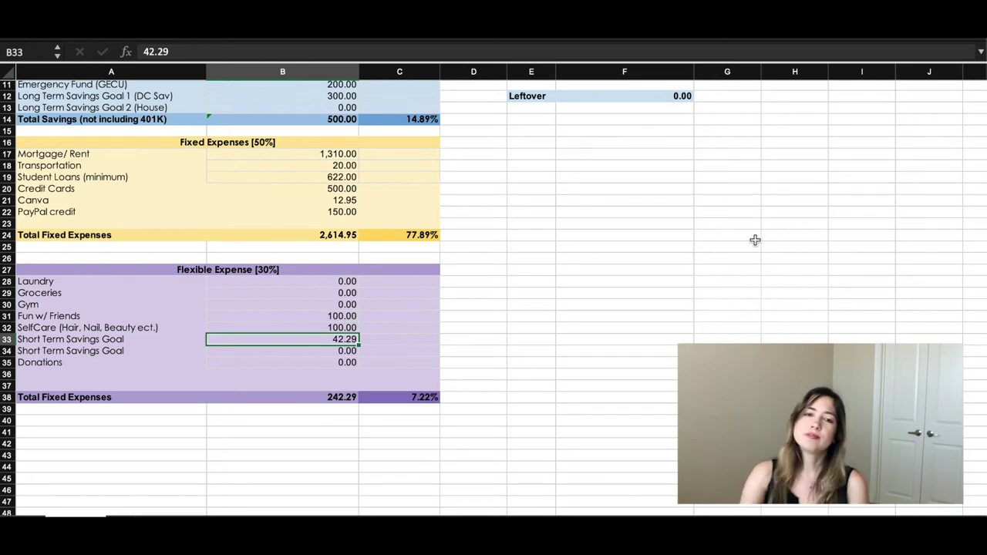
{"action": "scroll", "coordinate": [755, 240], "scroll_direction": "up", "scroll_amount": 5}
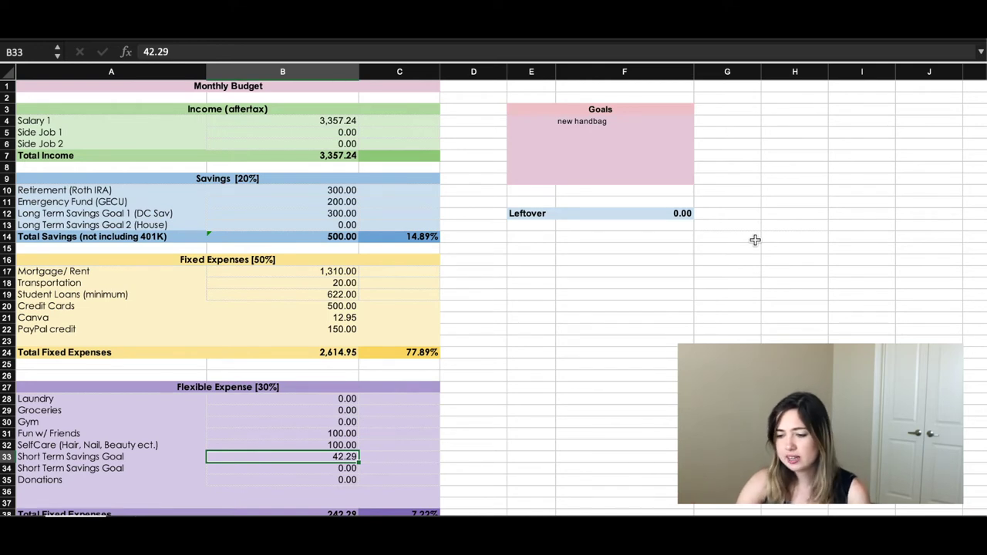
{"action": "left_click", "coordinate": [579, 129]}
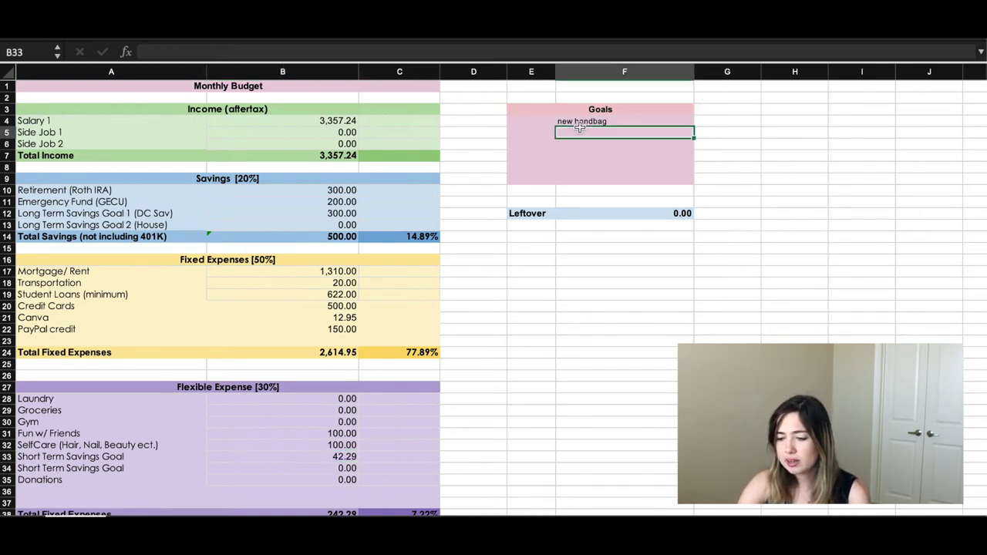
{"action": "left_click", "coordinate": [579, 121]}
{"action": "scroll", "coordinate": [628, 359], "scroll_direction": "down", "scroll_amount": 10}
{"action": "scroll", "coordinate": [394, 242], "scroll_direction": "up", "scroll_amount": 15}
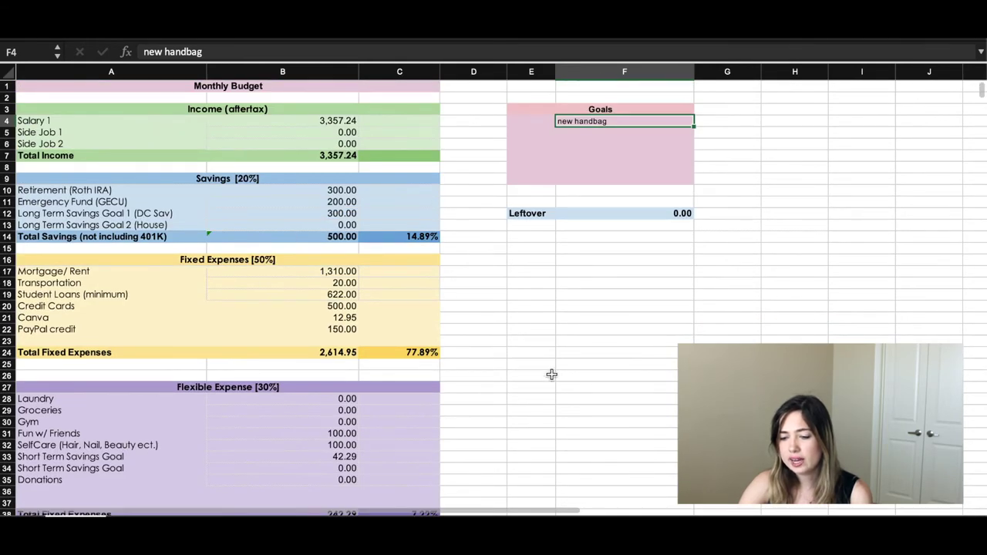
{"action": "scroll", "coordinate": [552, 374], "scroll_direction": "down", "scroll_amount": 4}
{"action": "left_click", "coordinate": [353, 286]}
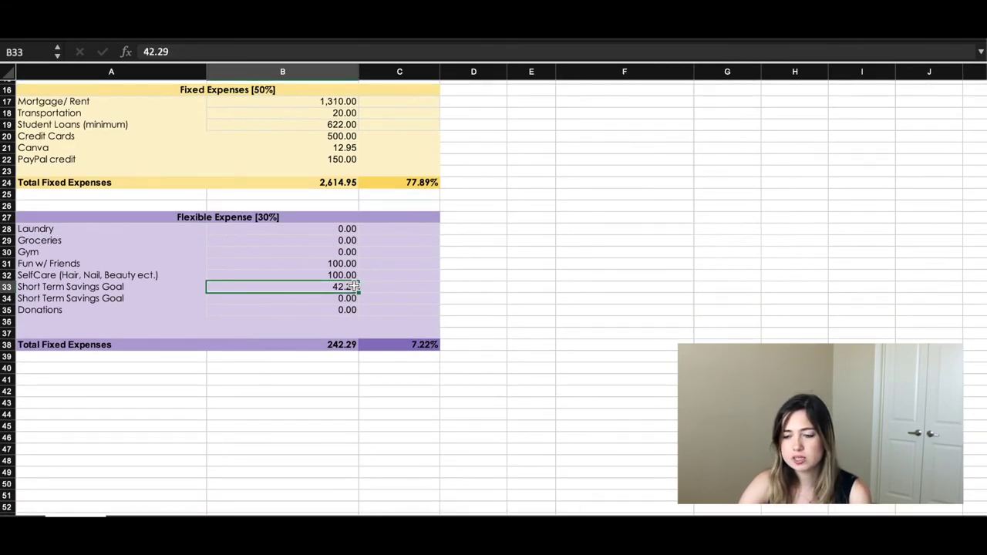
{"action": "scroll", "coordinate": [630, 347], "scroll_direction": "up", "scroll_amount": 4}
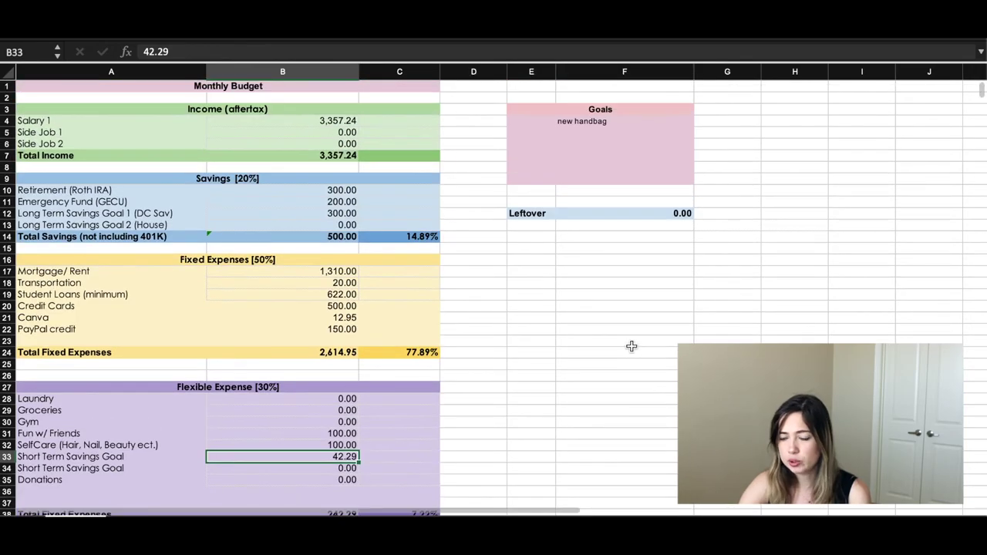